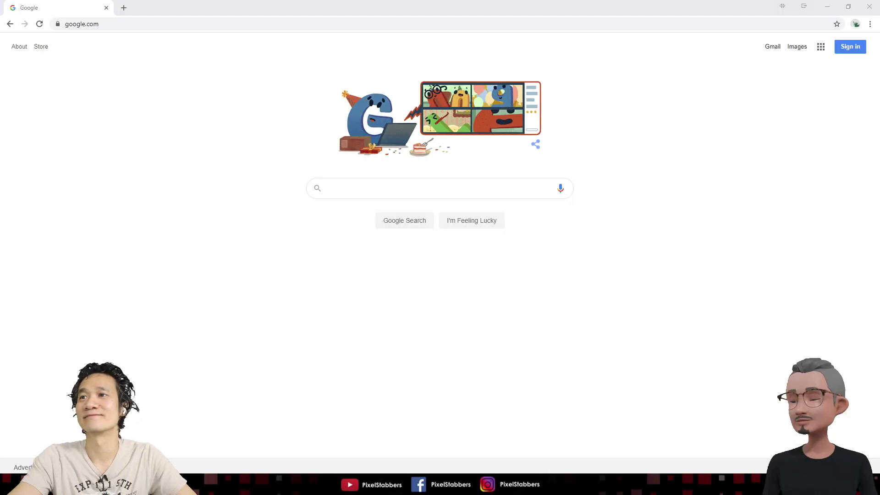
Go to gmail.com and start creating a new Google account
{"action": "left_click", "coordinate": [141, 22]}
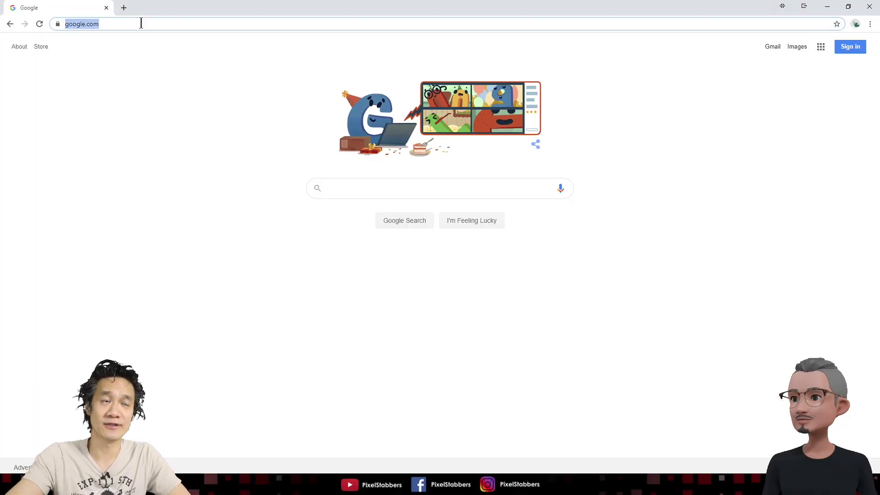
{"action": "type", "text": "gmail.com"}
{"action": "key", "text": "Return"}
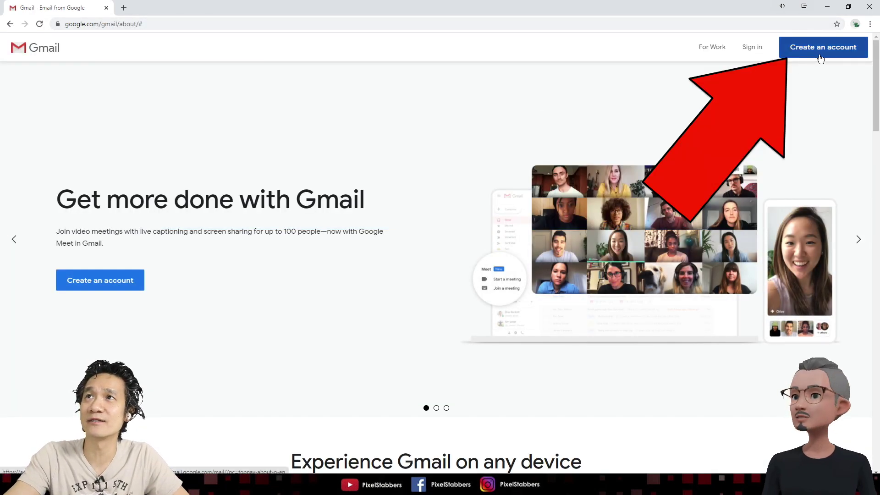
{"action": "left_click", "coordinate": [816, 58]}
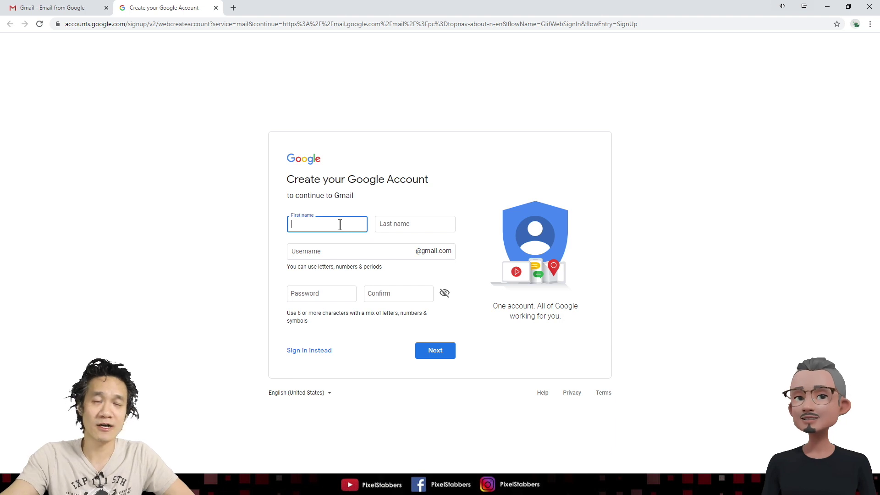
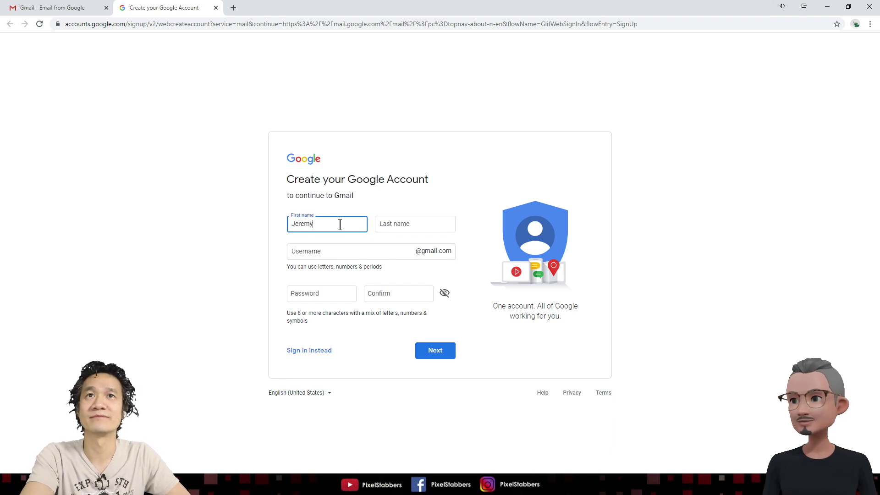
Enter the first and last name, then pick an available username after the first was taken
{"action": "key", "text": "Tab"}
{"action": "key", "text": "Tab"}
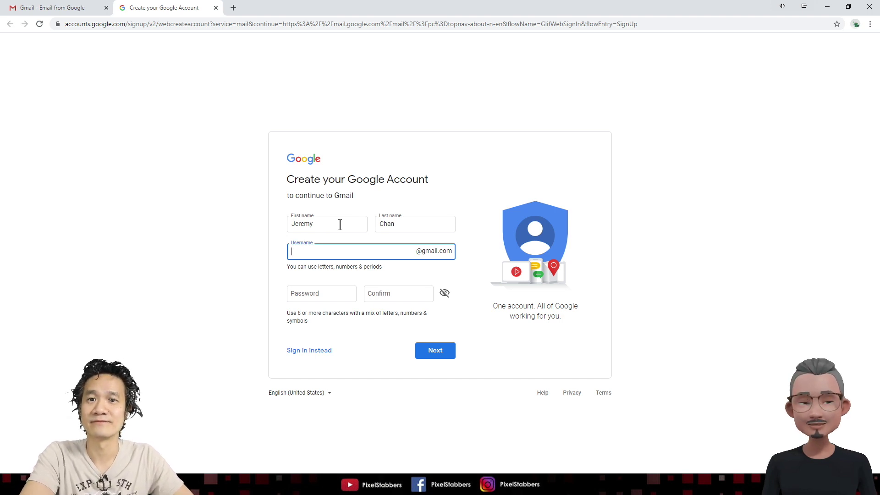
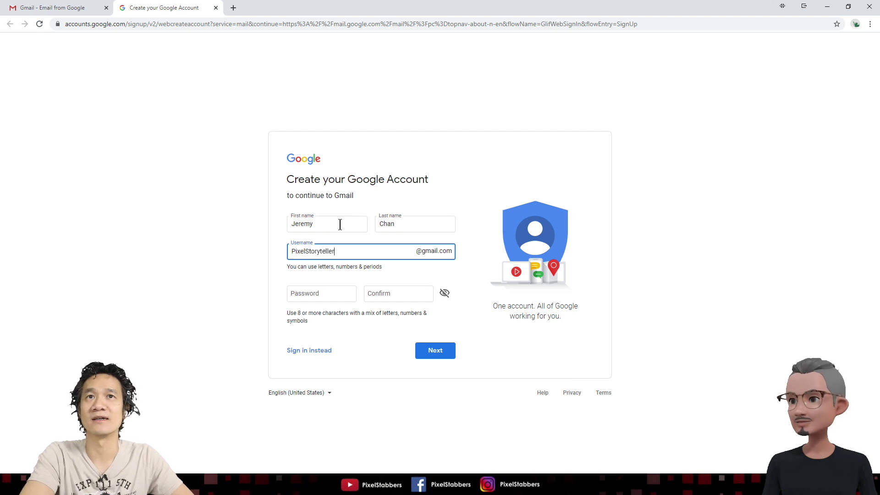
{"action": "key", "text": "Tab"}
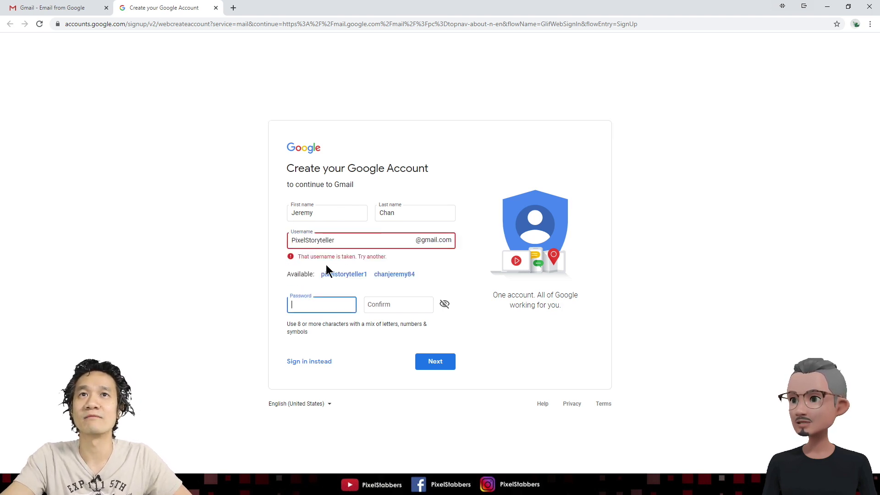
{"action": "left_click", "coordinate": [352, 243]}
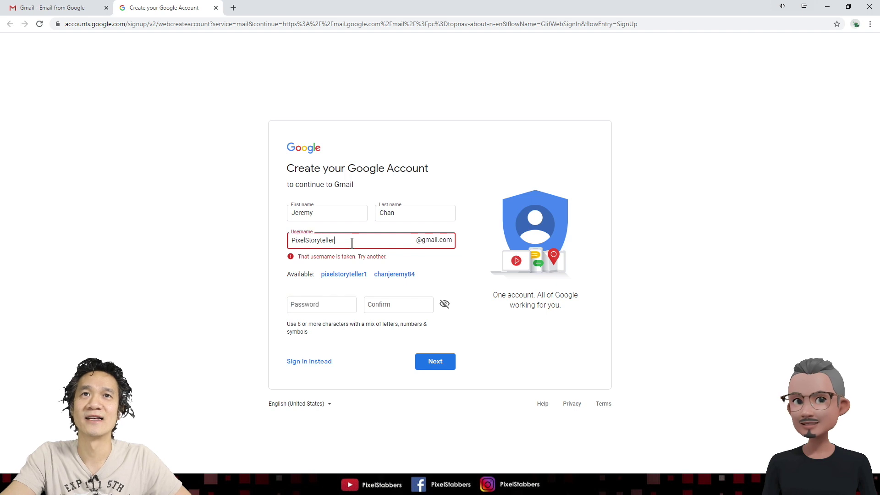
{"action": "type", "text": "Contact"}
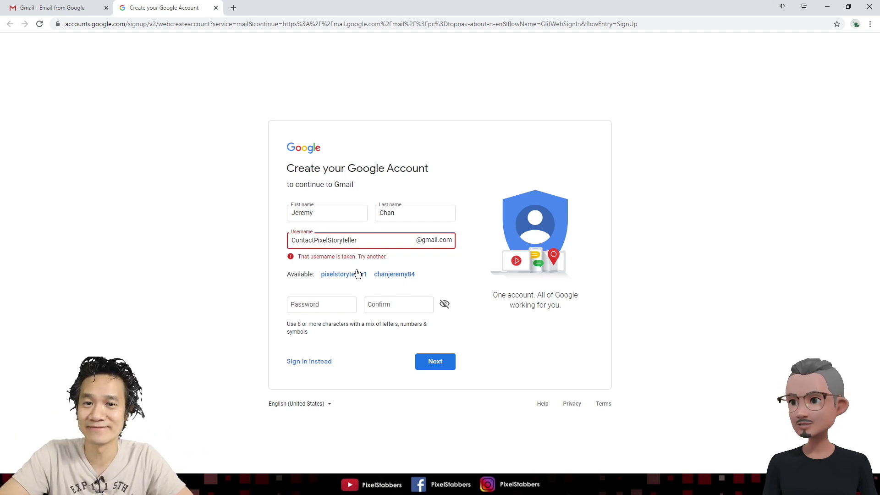
{"action": "left_click", "coordinate": [296, 290]}
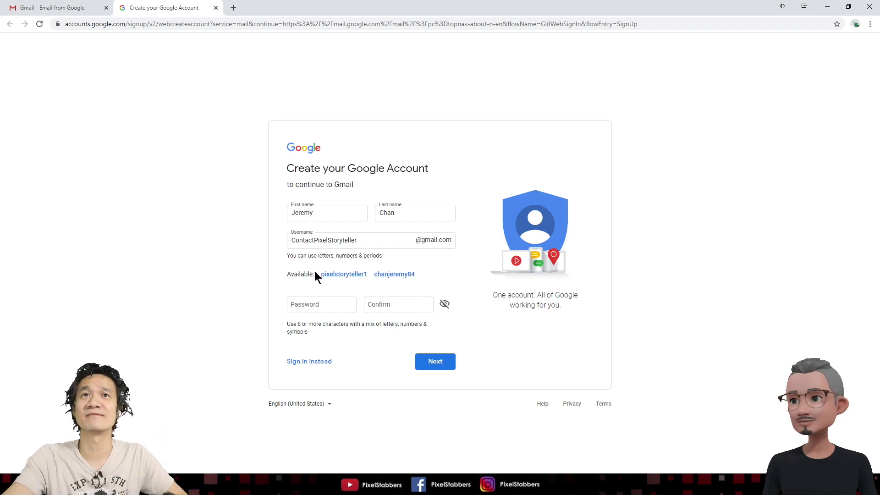
Enter and confirm the account password, then submit the form
{"action": "left_click", "coordinate": [310, 298]}
{"action": "type", "text": "•••••••••"}
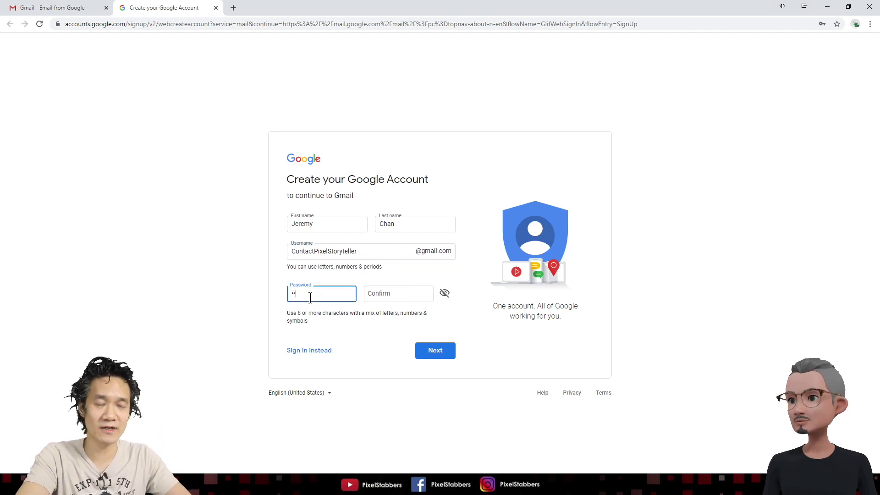
{"action": "type", "text": "••••••"}
{"action": "key", "text": "Tab"}
{"action": "type", "text": "••••••••••"}
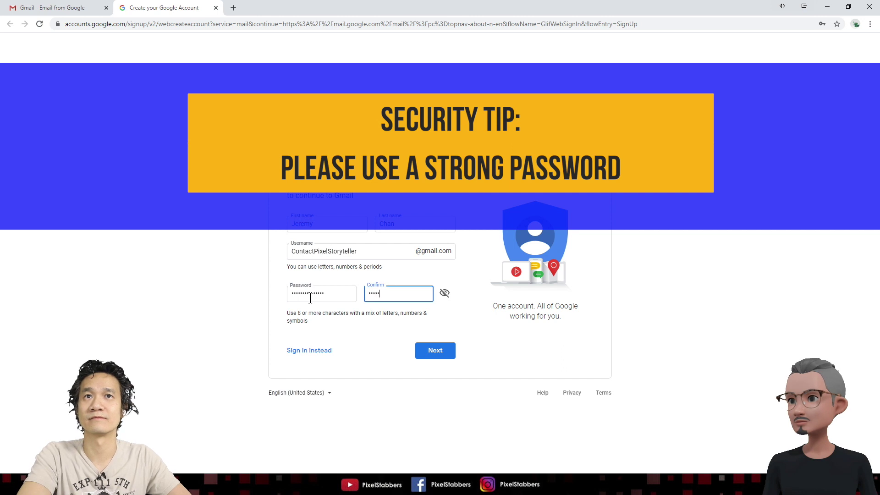
{"action": "type", "text": "•••••"}
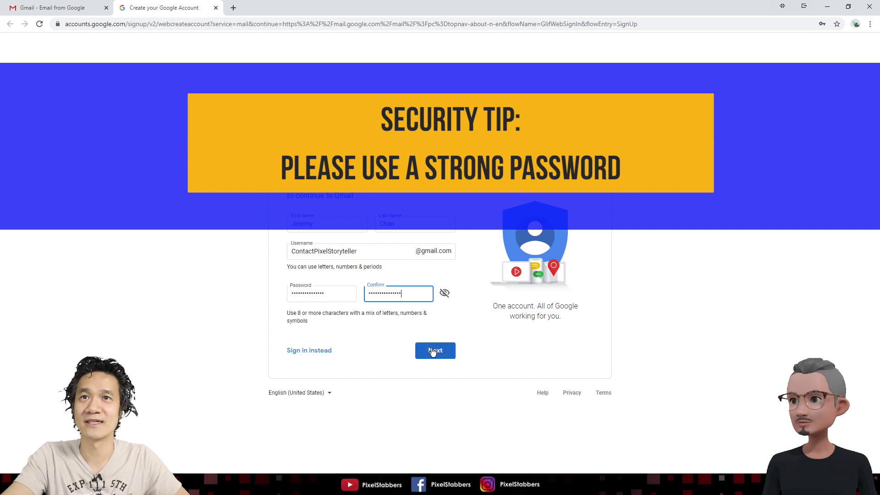
{"action": "left_click", "coordinate": [444, 353]}
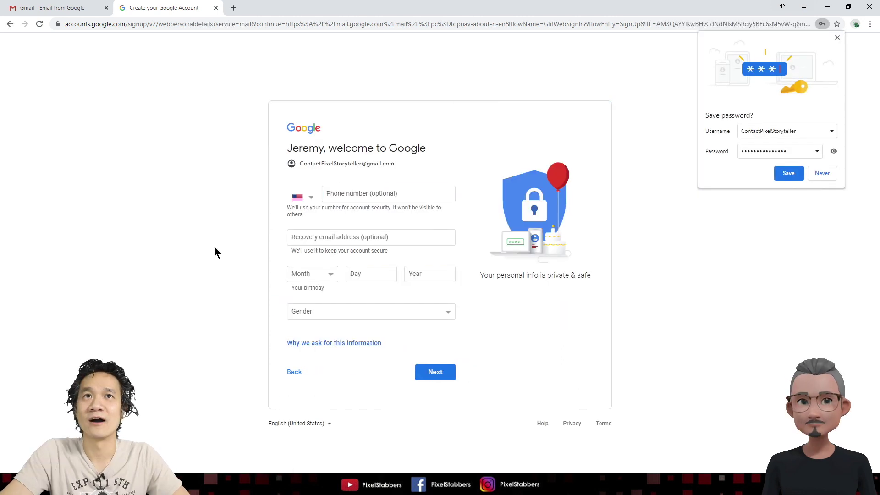
Fill in the birthday, set gender to Male, and agree to the Privacy and Terms
{"action": "left_click", "coordinate": [314, 273]}
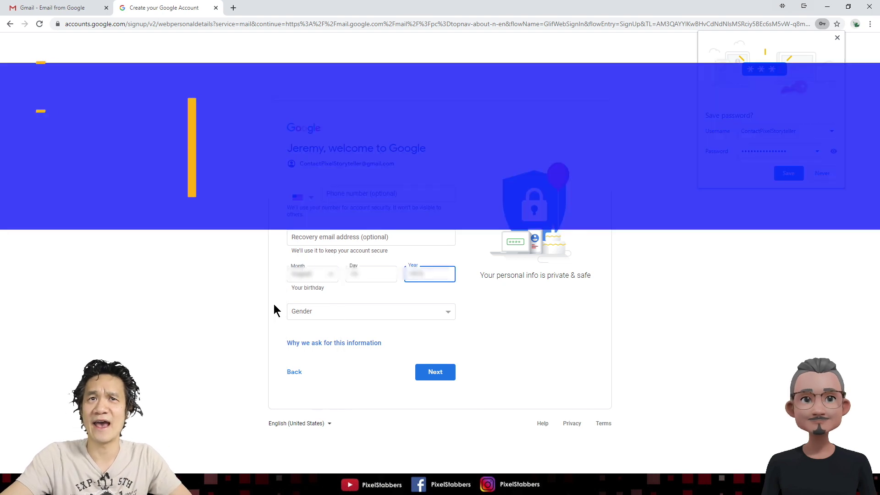
{"action": "left_click", "coordinate": [322, 315]}
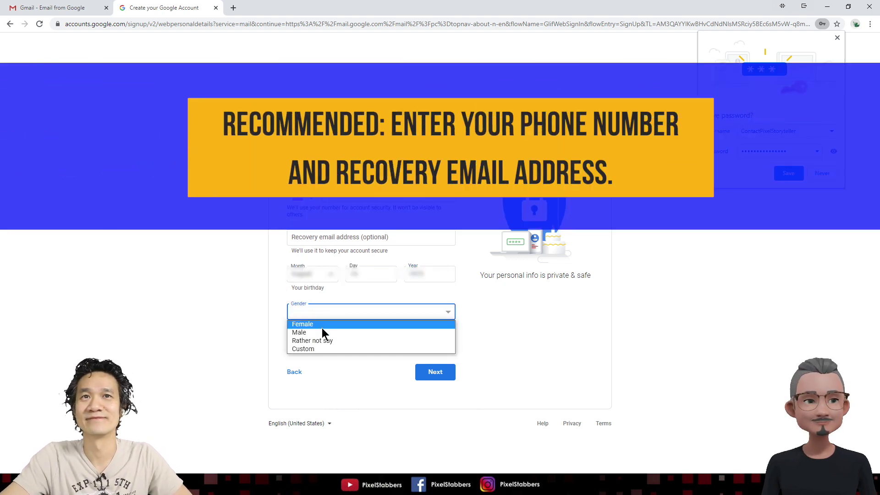
{"action": "left_click", "coordinate": [323, 333]}
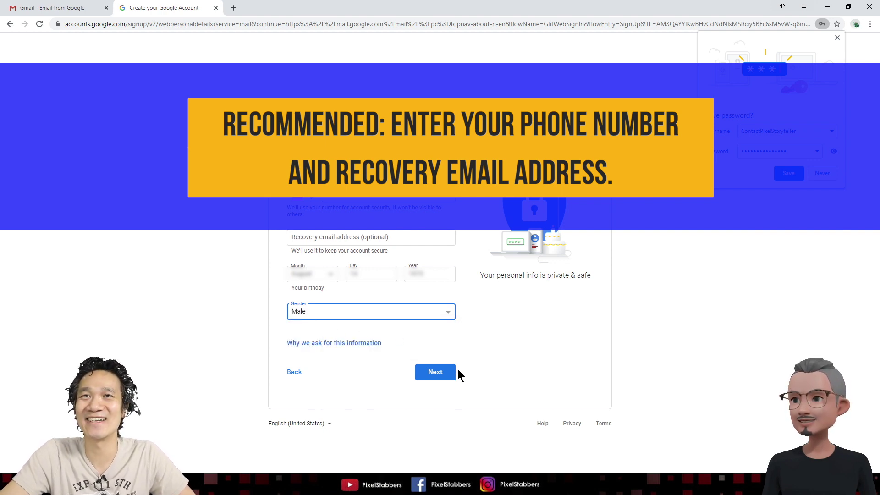
{"action": "left_click", "coordinate": [449, 380]}
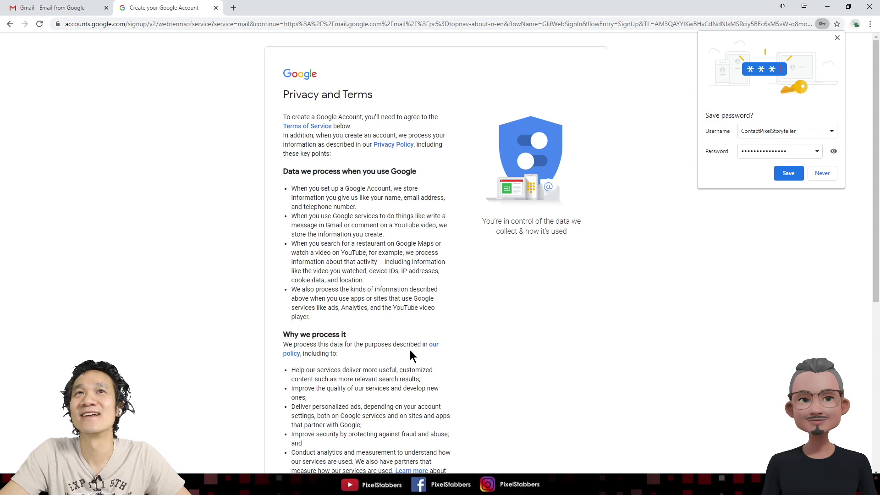
{"action": "scroll", "coordinate": [384, 167], "scroll_direction": "down", "scroll_amount": 6}
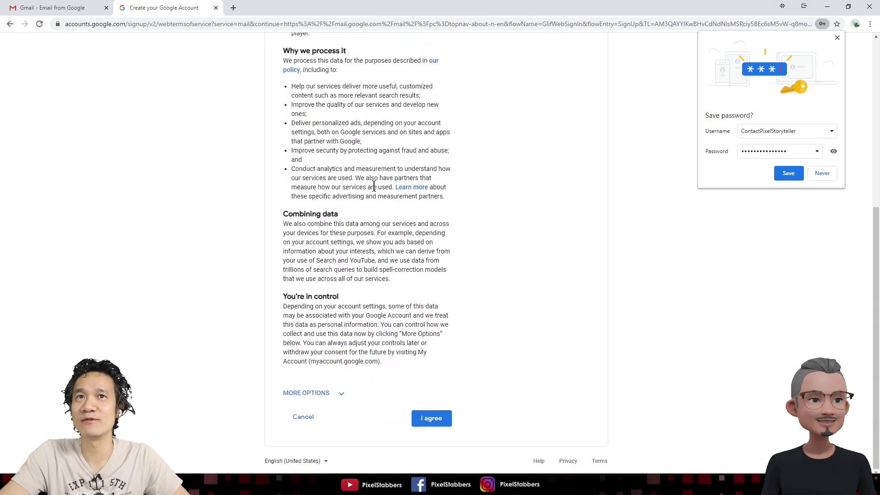
{"action": "left_click", "coordinate": [447, 422]}
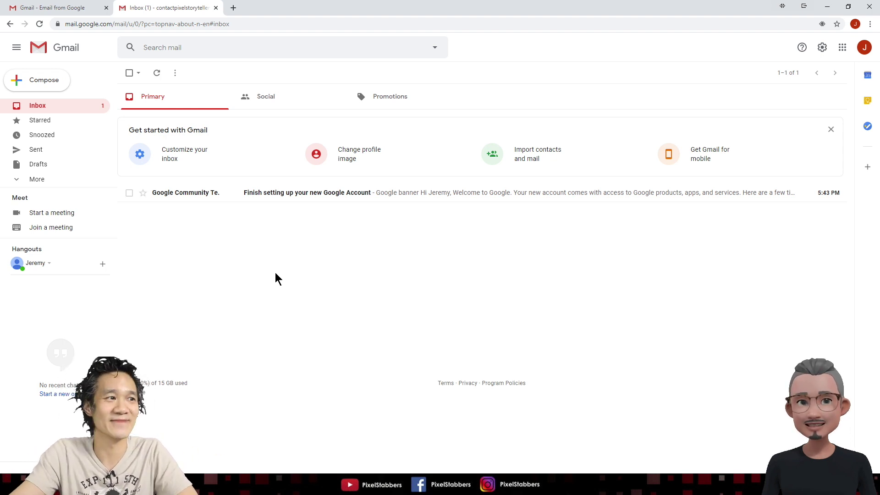
Open a new browser tab beside the Gmail inbox
{"action": "left_click", "coordinate": [233, 8]}
Go to domains.google.com and sign in with the new account
{"action": "type", "text": "domains.google.com"}
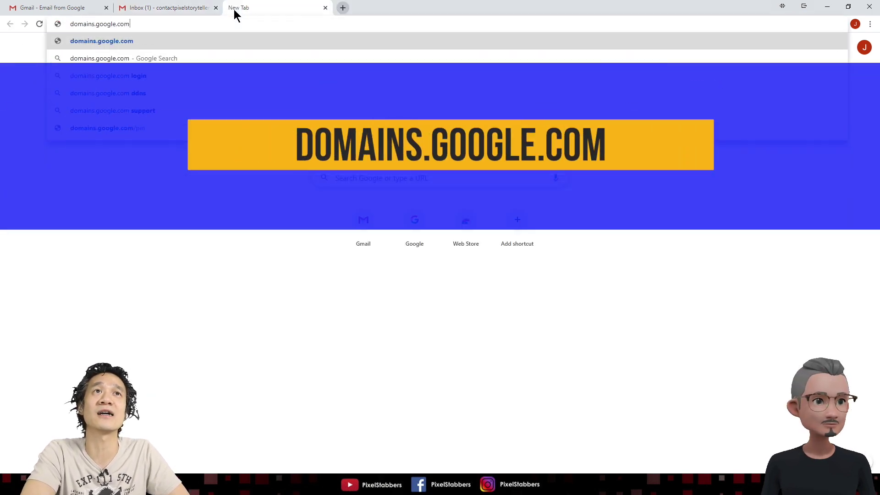
{"action": "key", "text": "Return"}
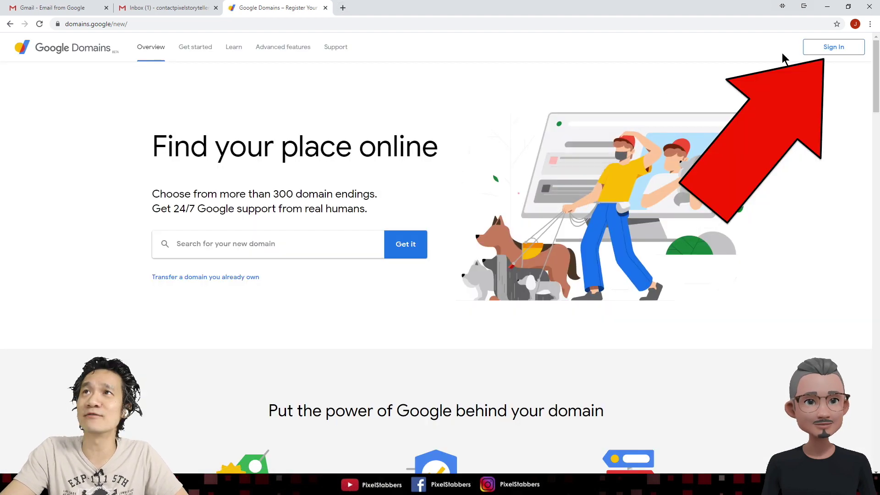
{"action": "left_click", "coordinate": [830, 50]}
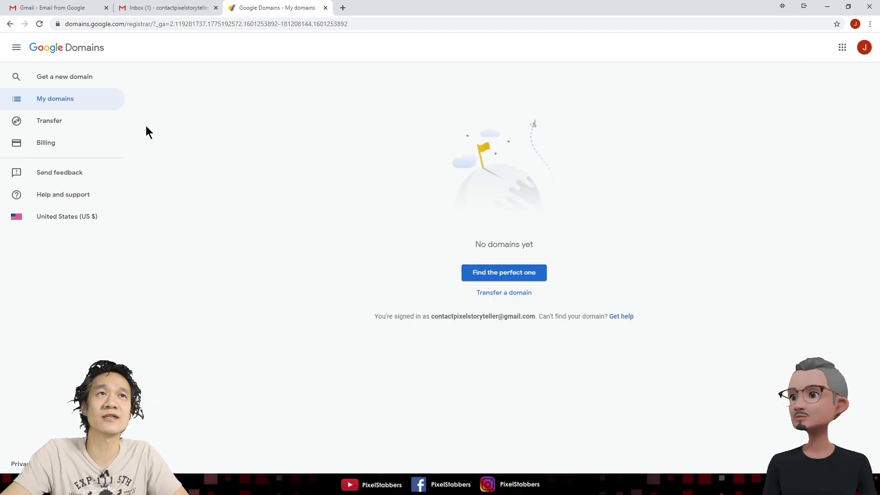
Search for pixelstoryteller.com and add the $12/year result to the cart
{"action": "left_click", "coordinate": [64, 86]}
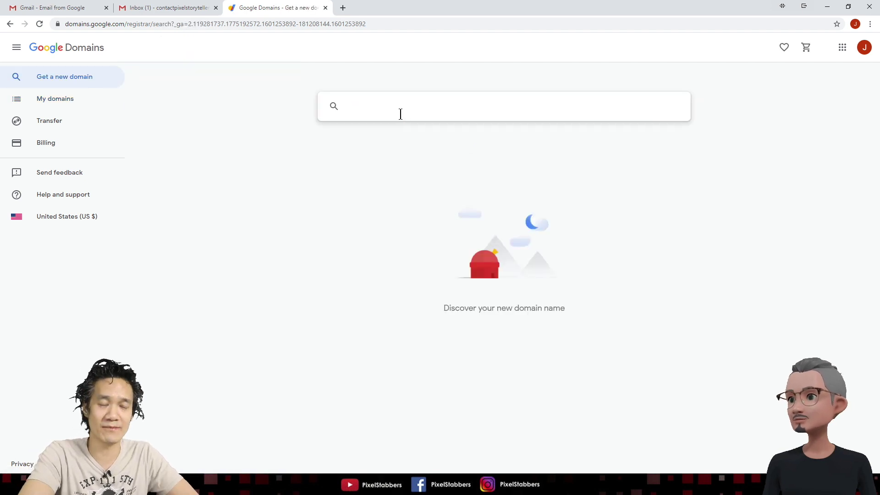
{"action": "type", "text": "pixelstor"}
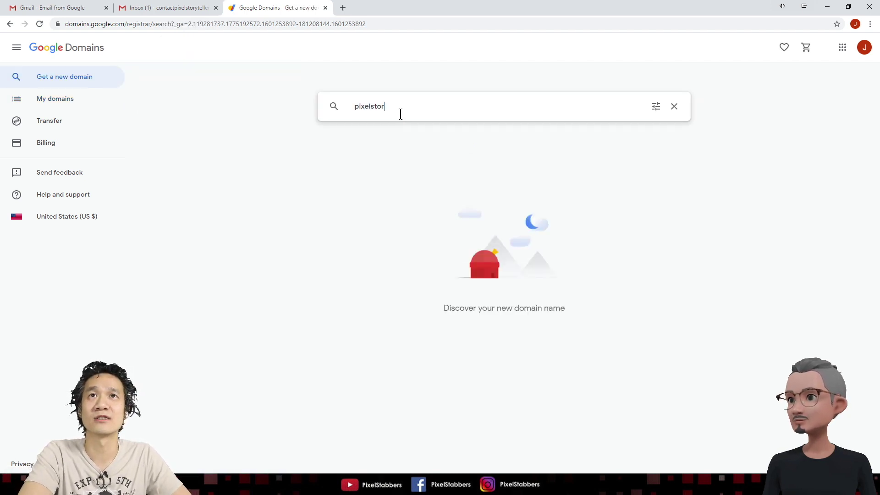
{"action": "type", "text": "yteller.com"}
{"action": "key", "text": "Return"}
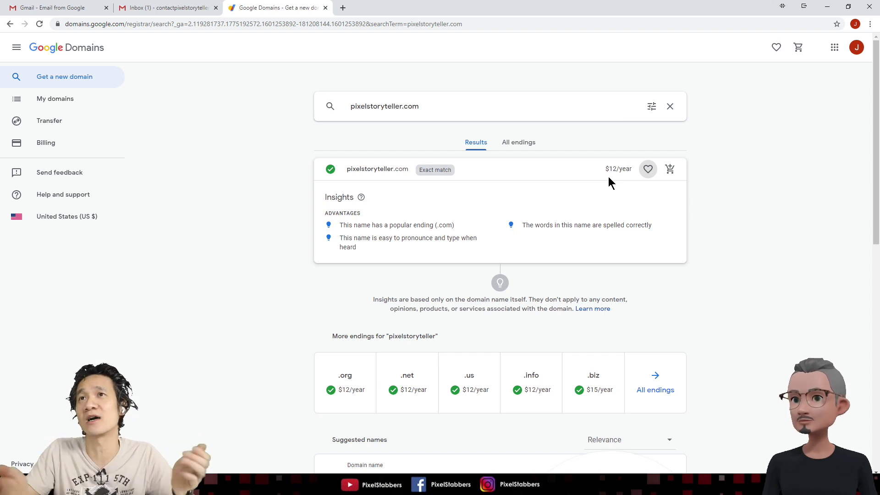
{"action": "left_click", "coordinate": [670, 170]}
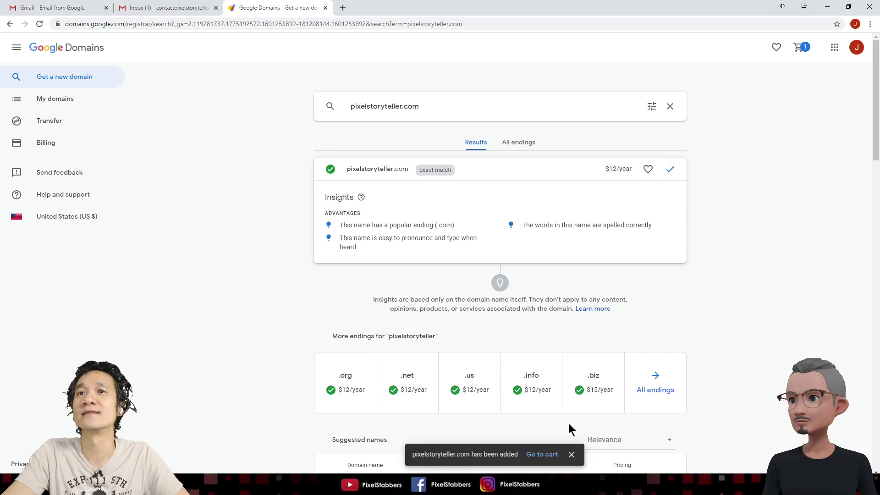
Review the cart's $12 due today for pixelstoryteller.com and proceed to checkout
{"action": "left_click", "coordinate": [542, 454]}
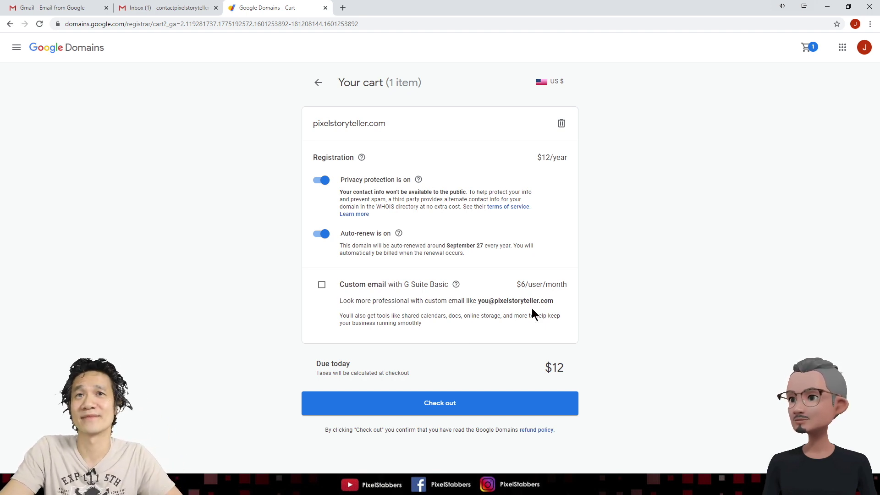
{"action": "left_click_drag", "start_coordinate": [520, 362], "coordinate": [590, 366]}
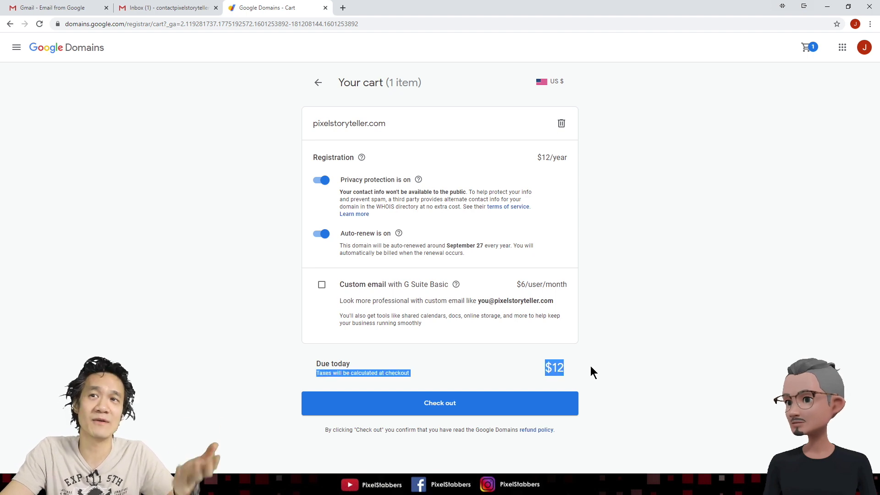
{"action": "left_click", "coordinate": [430, 406]}
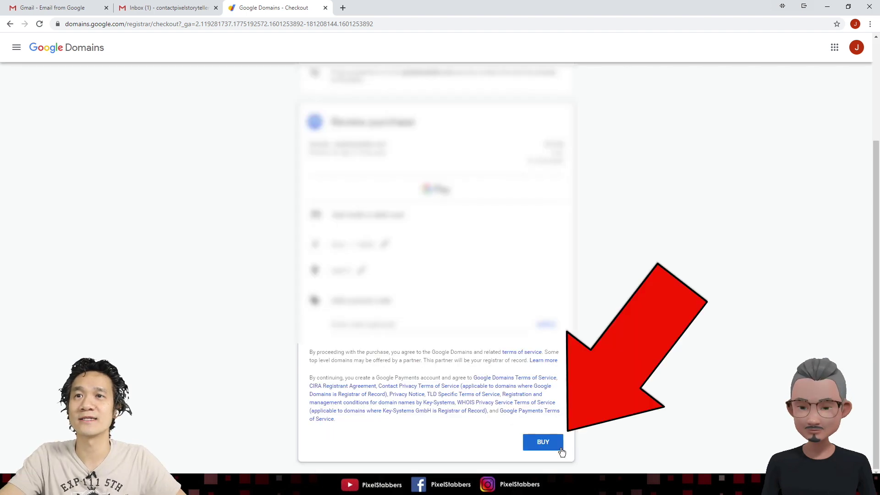
Buy pixelstoryteller.com and open a new browser tab
{"action": "left_click", "coordinate": [543, 442]}
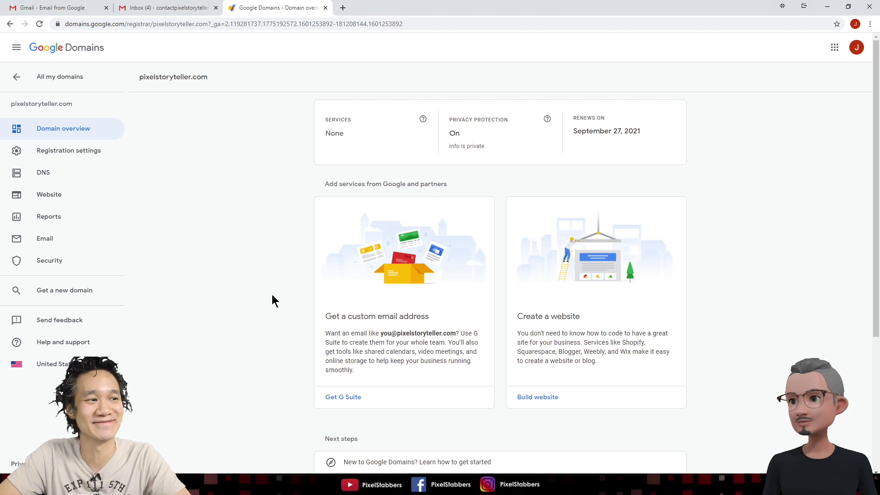
{"action": "left_click", "coordinate": [344, 9]}
Go to cloud.google.com and start the free trial sign-up
{"action": "type", "text": "cloud"}
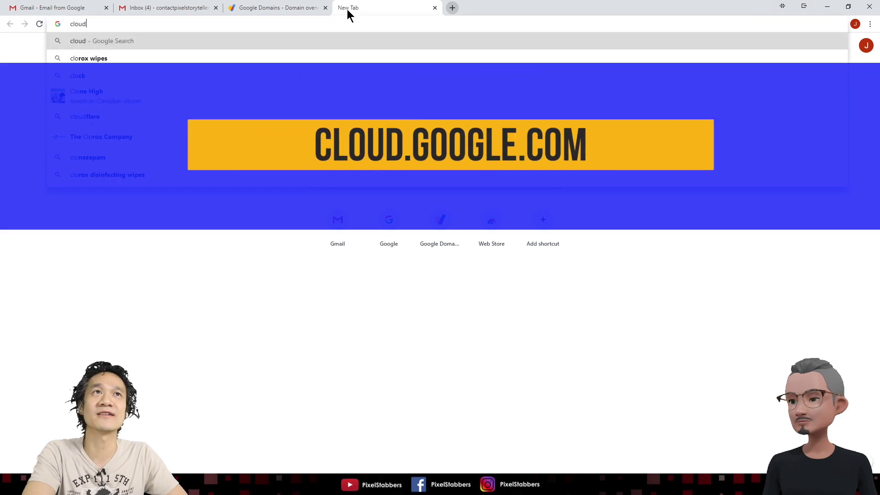
{"action": "type", "text": ".google.com"}
{"action": "key", "text": "Return"}
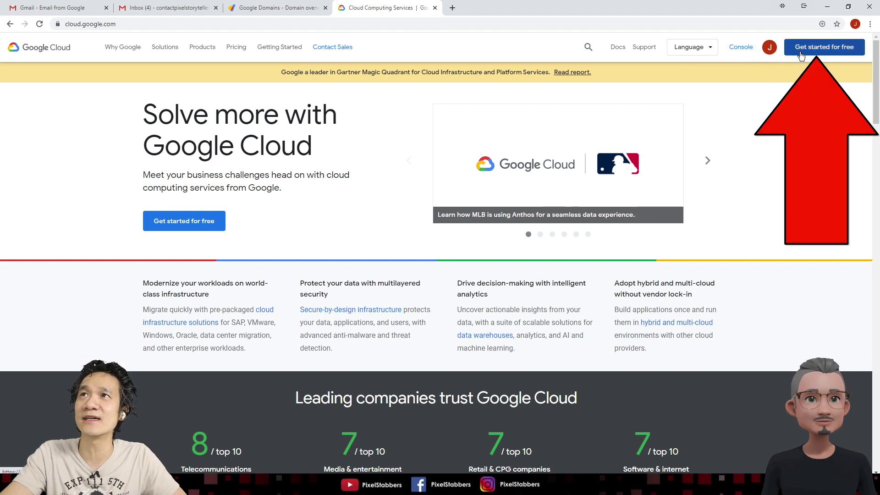
{"action": "left_click", "coordinate": [842, 55]}
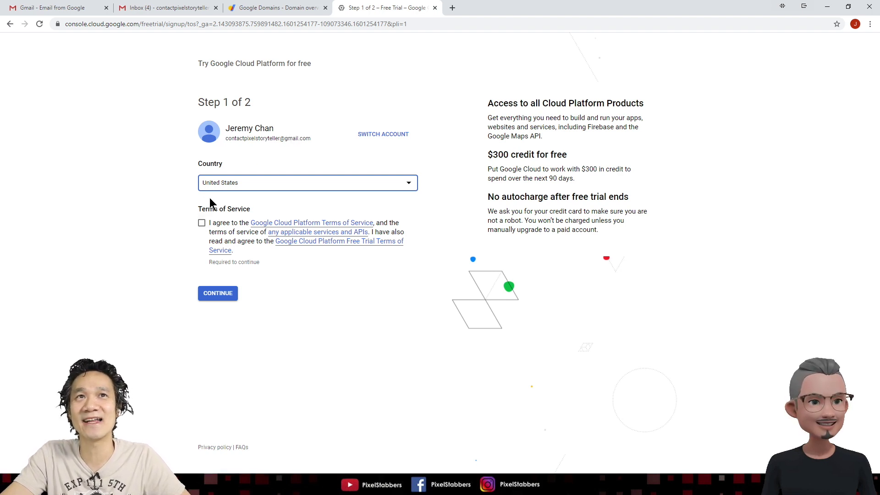
Agree to the Terms of Service, continue past the billing form, and start the free trial
{"action": "left_click", "coordinate": [202, 222]}
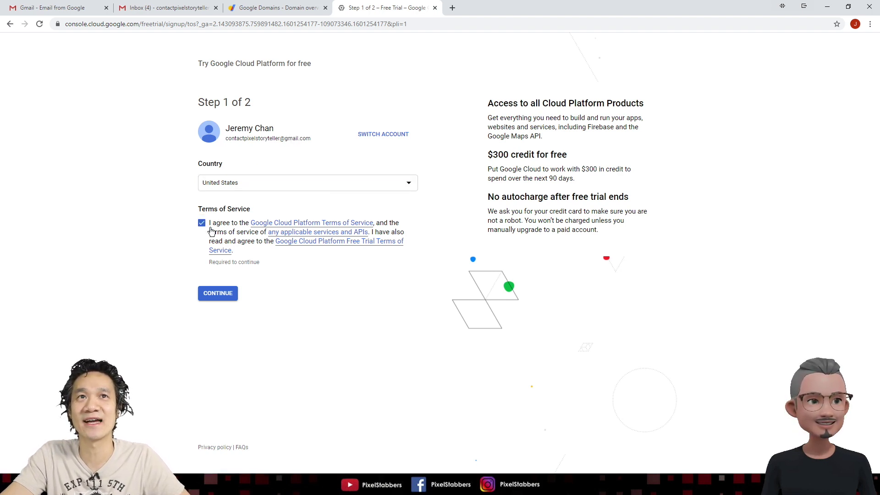
{"action": "left_click", "coordinate": [233, 298]}
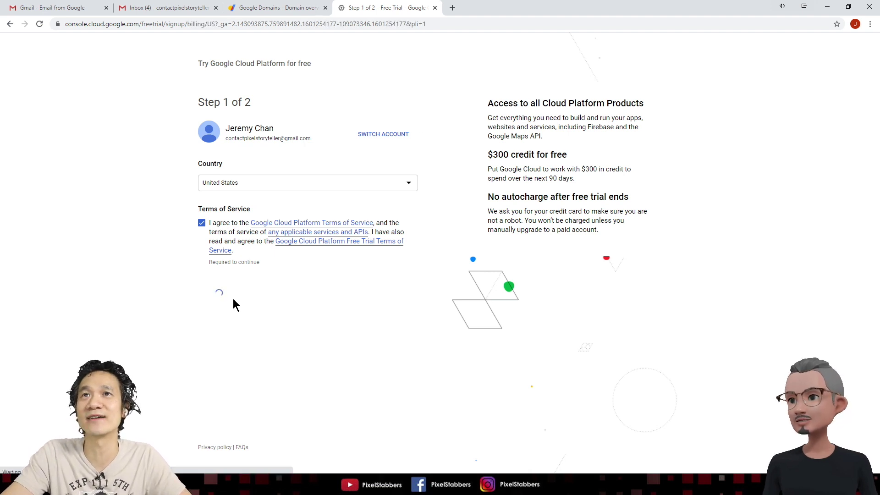
{"action": "scroll", "coordinate": [401, 271], "scroll_direction": "down", "scroll_amount": 2}
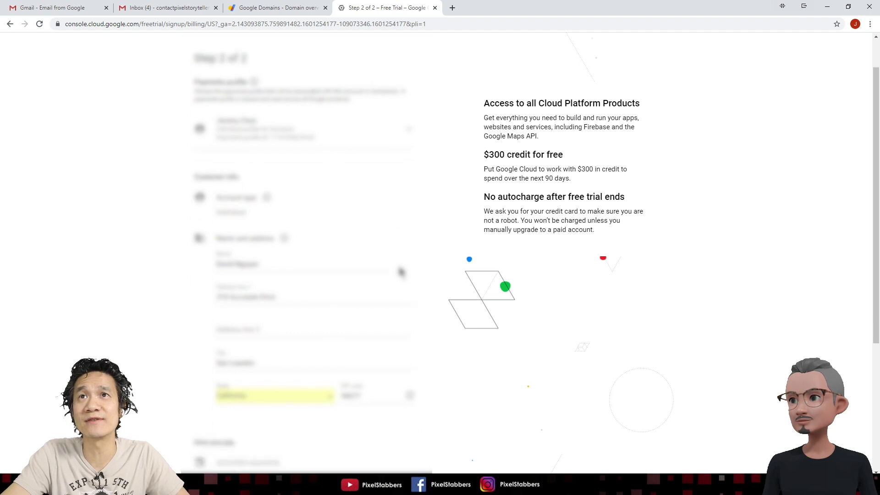
{"action": "scroll", "coordinate": [326, 383], "scroll_direction": "down", "scroll_amount": 3}
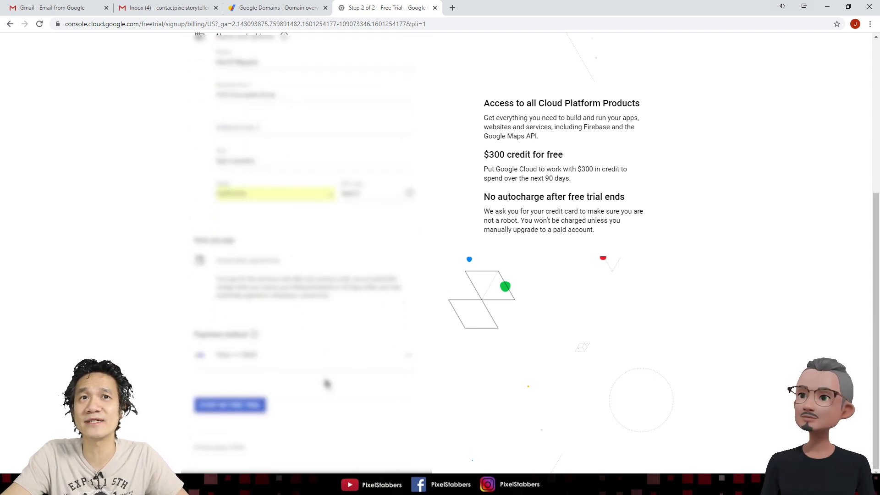
{"action": "left_click", "coordinate": [265, 411]}
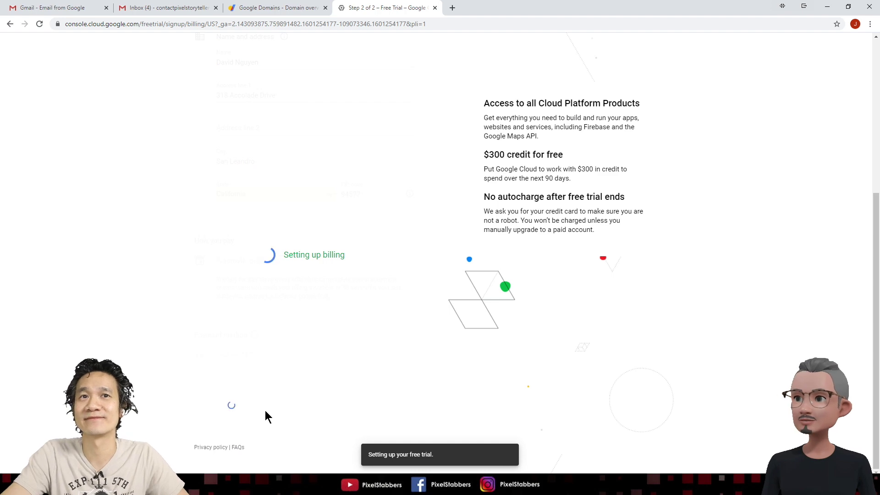